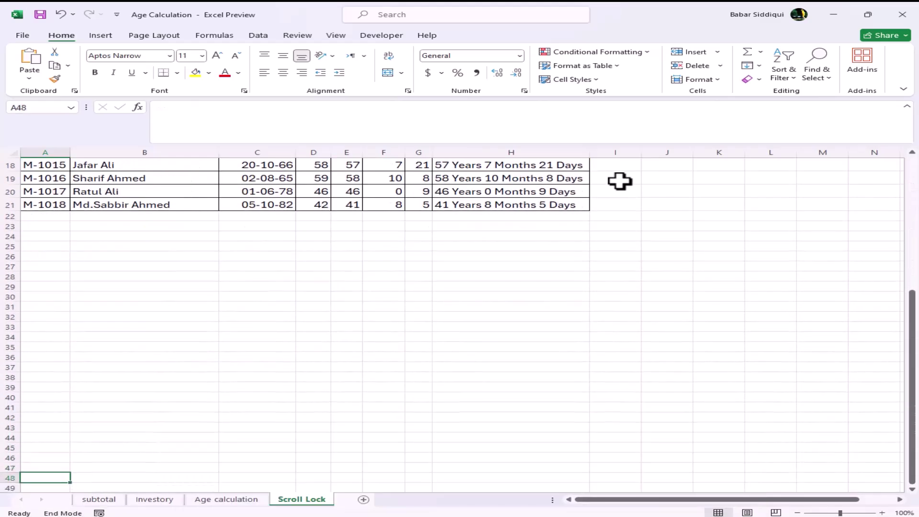
- Hide all unused columns from J through the last column of the Scroll Lock sheet
key(Down)
key(ctrl+Home)
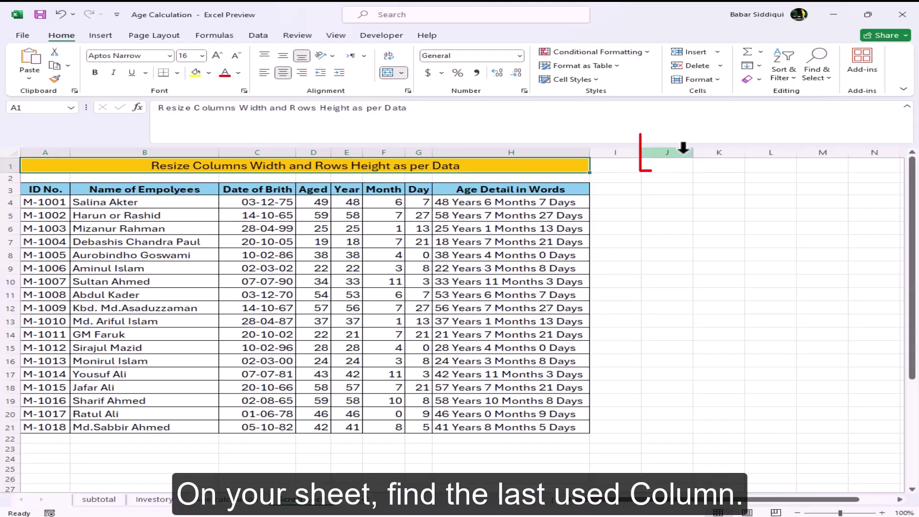
click(668, 150)
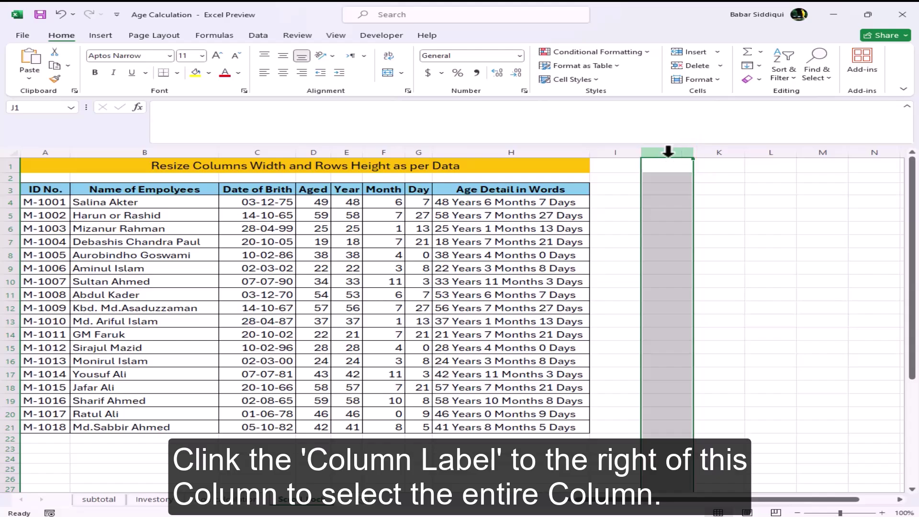
key(ctrl+shift+Right)
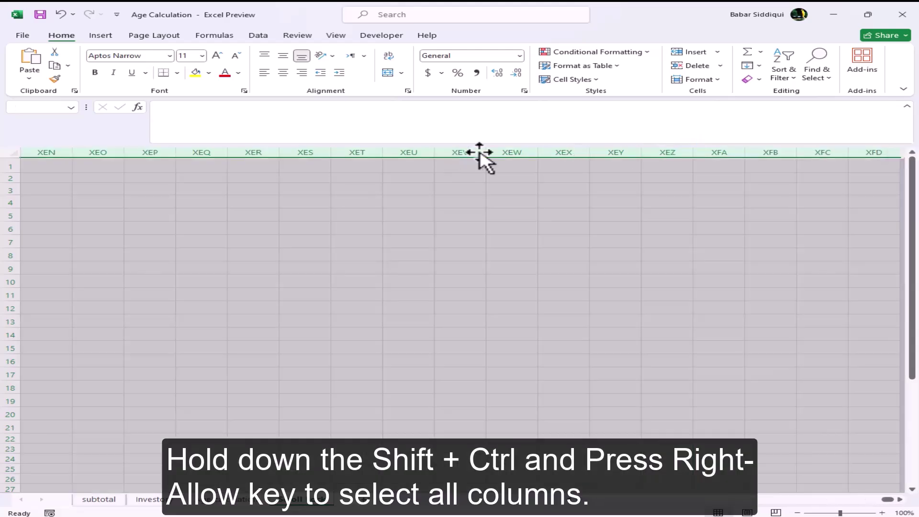
right_click(459, 151)
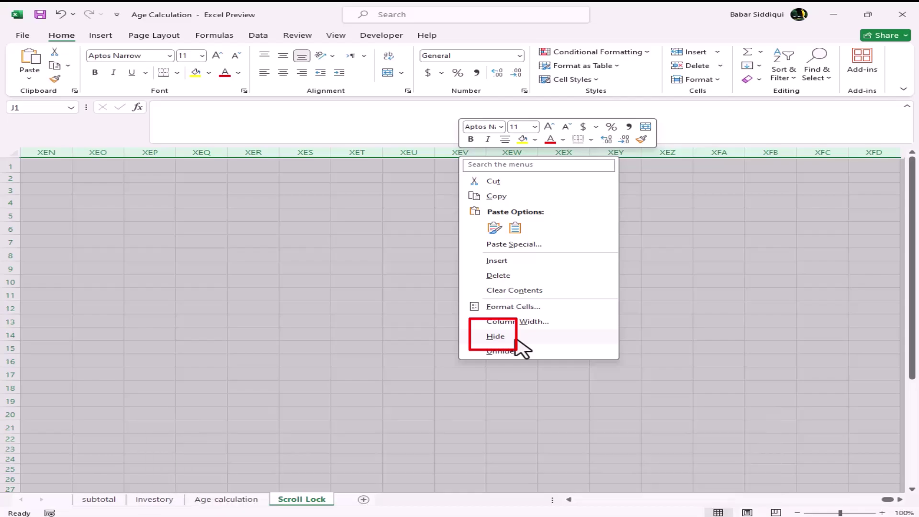
click(495, 336)
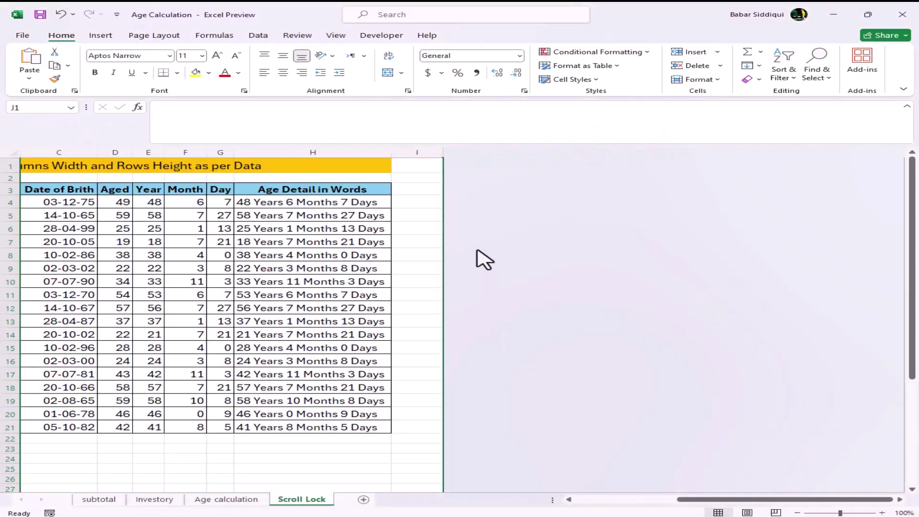
- Hide all empty rows from row 25 down to the end of the Scroll Lock sheet
key(ctrl+Home)
scroll(4, 478, down, 1)
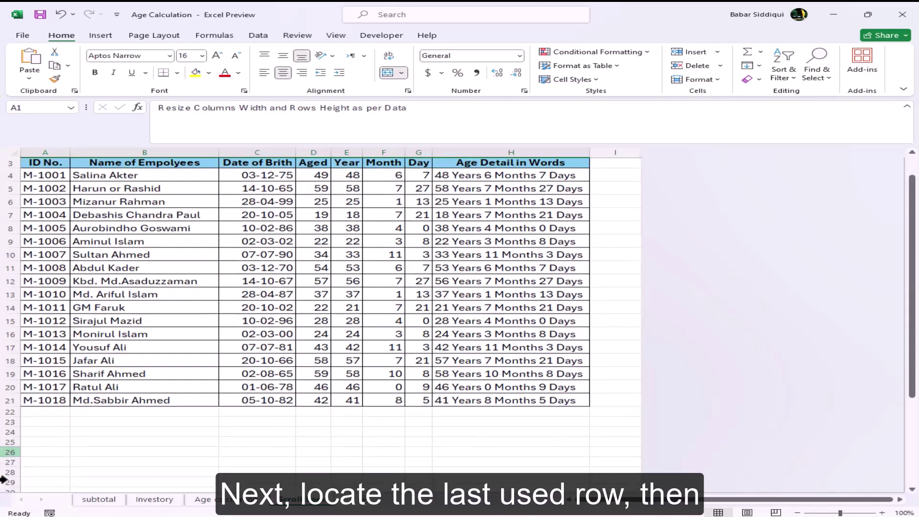
scroll(4, 478, down, 3)
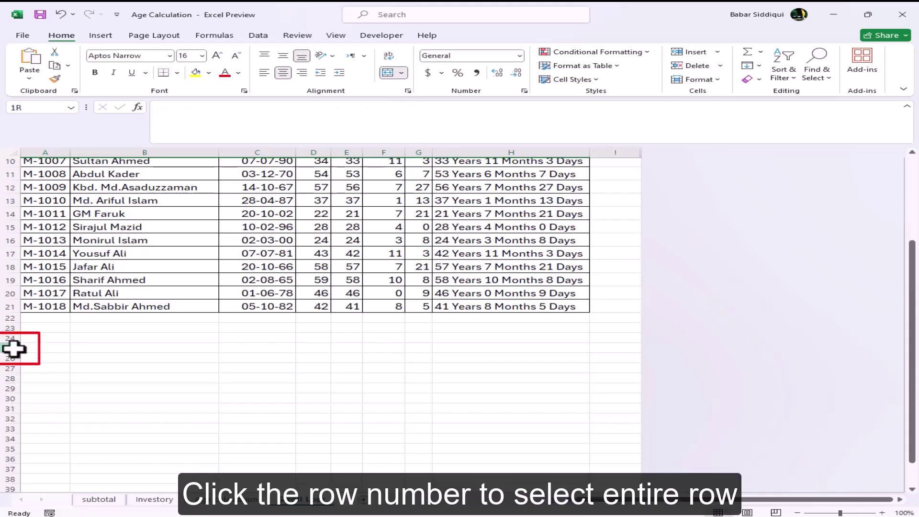
click(6, 349)
key(ctrl+shift+Down)
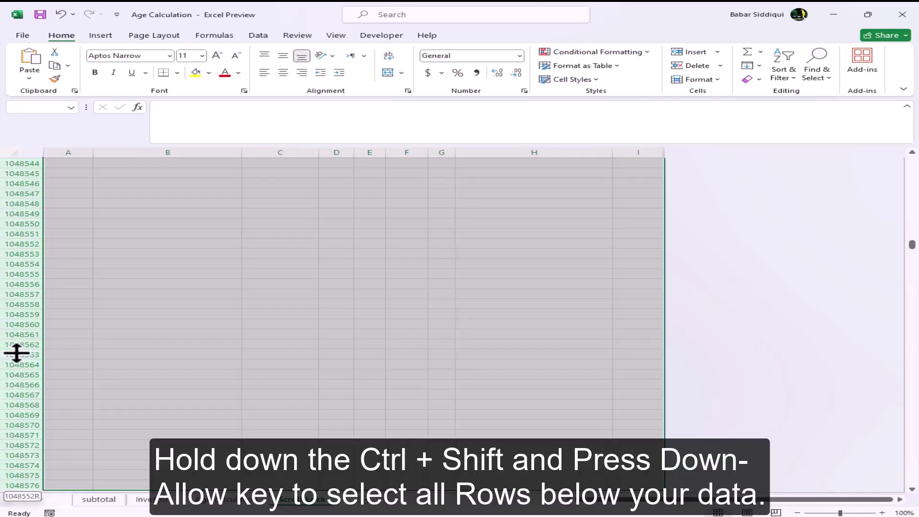
right_click(24, 296)
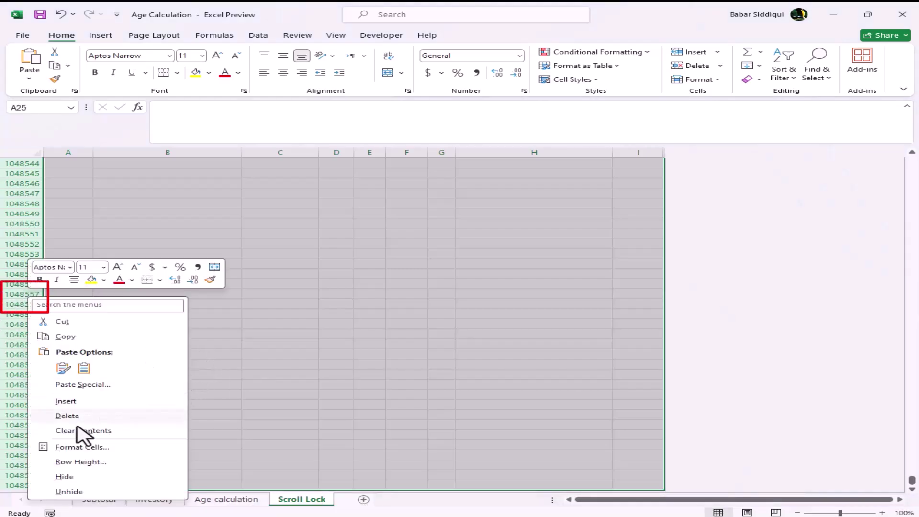
click(65, 478)
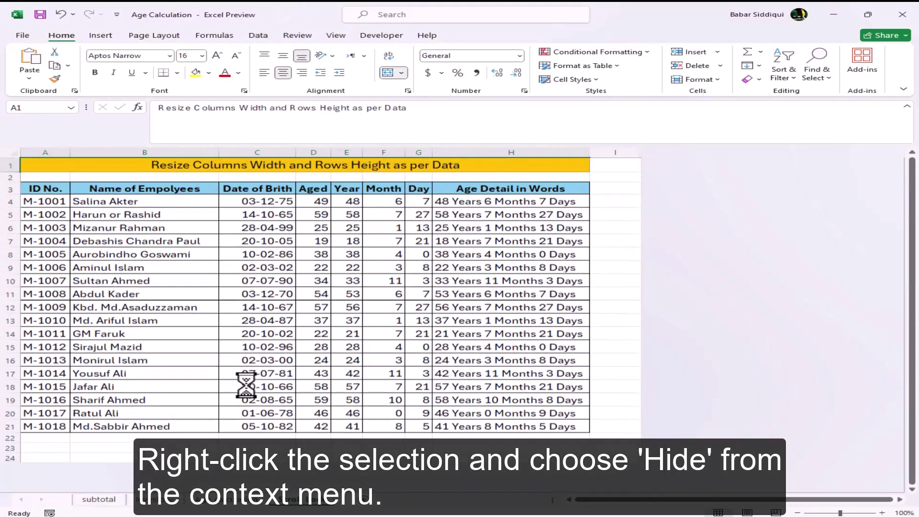
- Move the active cell around the edges of range A1:I24 to check the limits of the navigable area
key(Down)
key(Down)
key(Down)
key(Down)
key(Down)
key(Down)
key(Down)
key(Down)
key(Down)
key(Down)
key(Down)
key(Down)
key(Down)
key(Down)
key(Down)
key(Down)
key(Down)
key(Down)
key(Down)
key(Down)
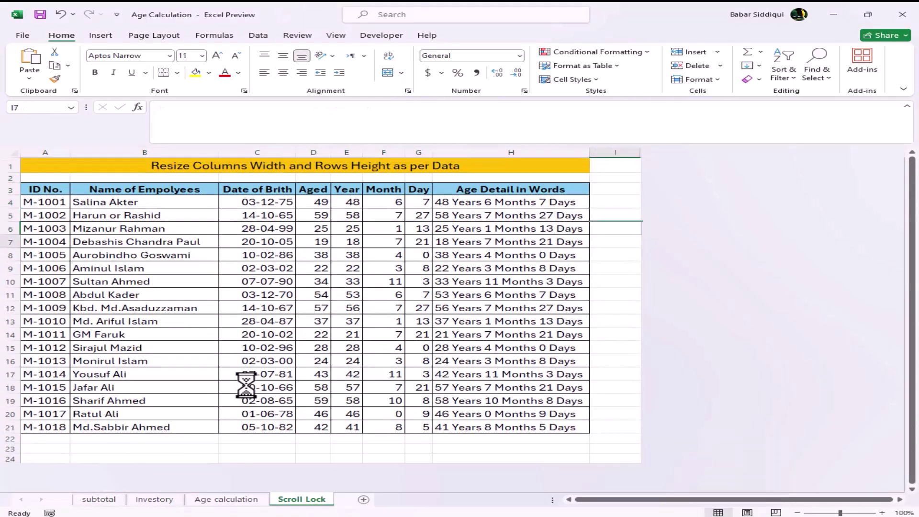
key(Left)
key(Left)
key(Left)
key(Left)
key(Left)
key(Left)
key(Left)
key(Left)
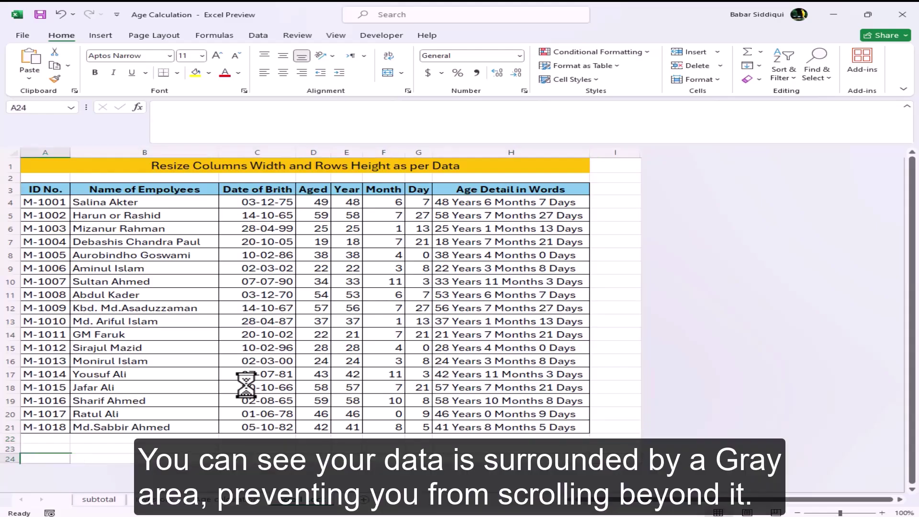
key(Right)
key(Right)
key(Right)
key(Right)
key(Right)
key(Right)
key(Right)
key(Right)
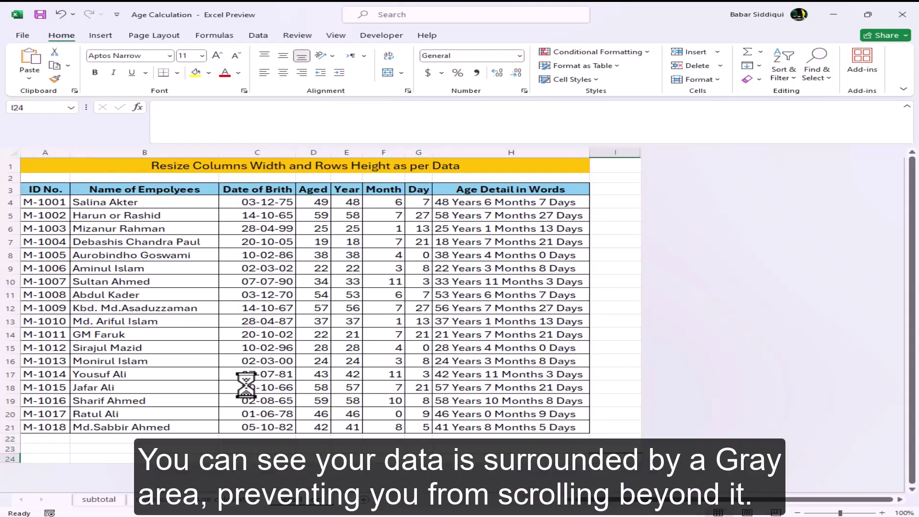
key(Up)
key(Up)
key(Up)
key(Up)
key(Up)
key(Up)
key(Up)
key(Up)
key(Up)
key(Up)
key(Up)
key(Up)
key(Up)
key(Up)
key(Up)
key(Up)
key(Up)
key(Up)
key(Up)
key(Up)
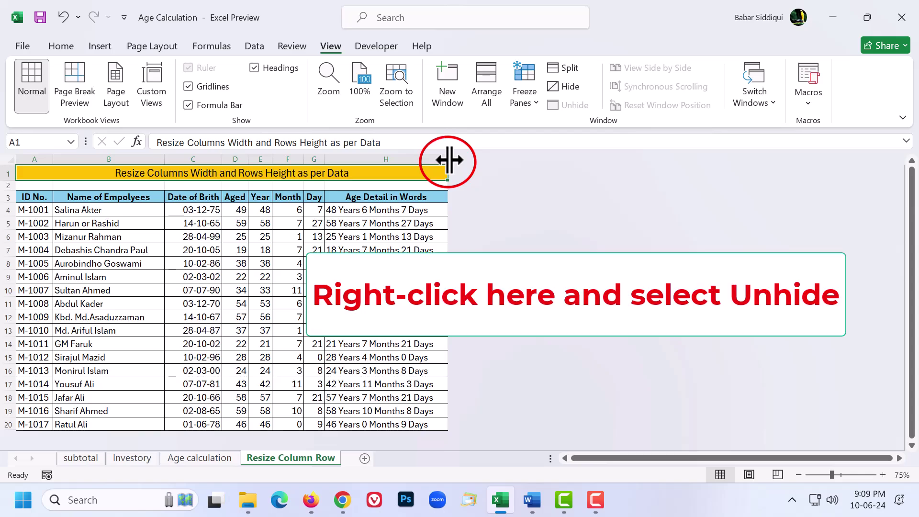
- Unhide all the hidden columns beyond column H on the Resize Column Row sheet
right_click(448, 160)
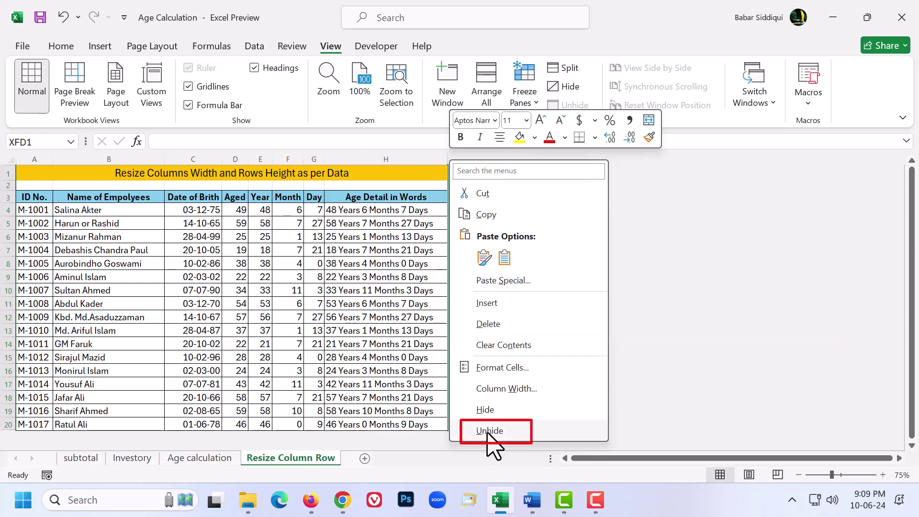
click(489, 431)
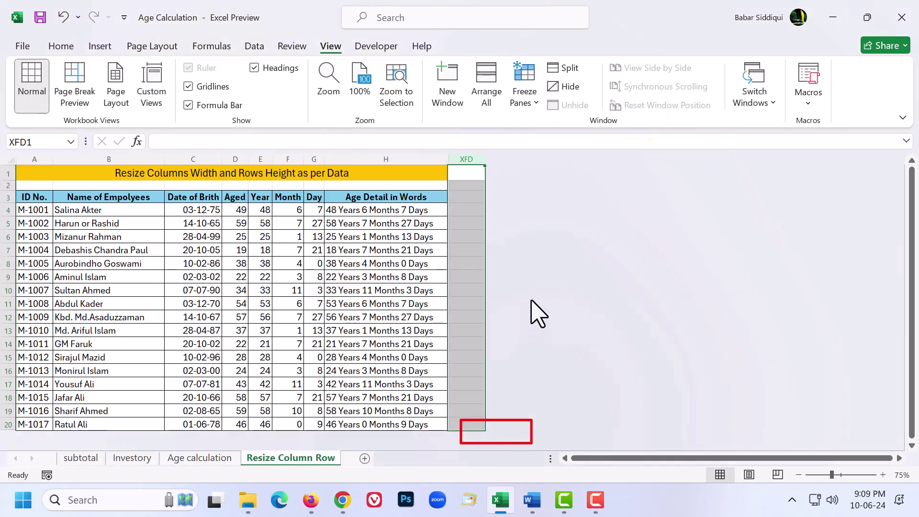
click(444, 157)
click(434, 153)
click(448, 158)
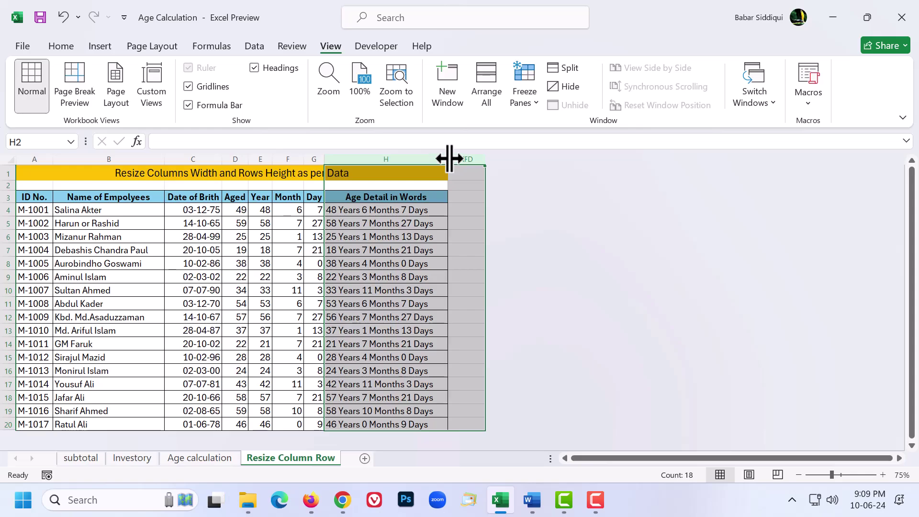
right_click(448, 158)
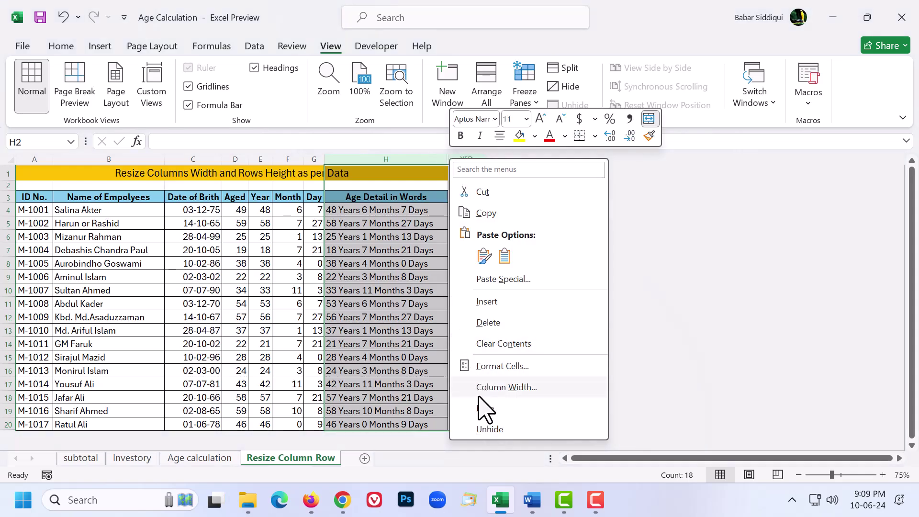
click(483, 429)
click(533, 304)
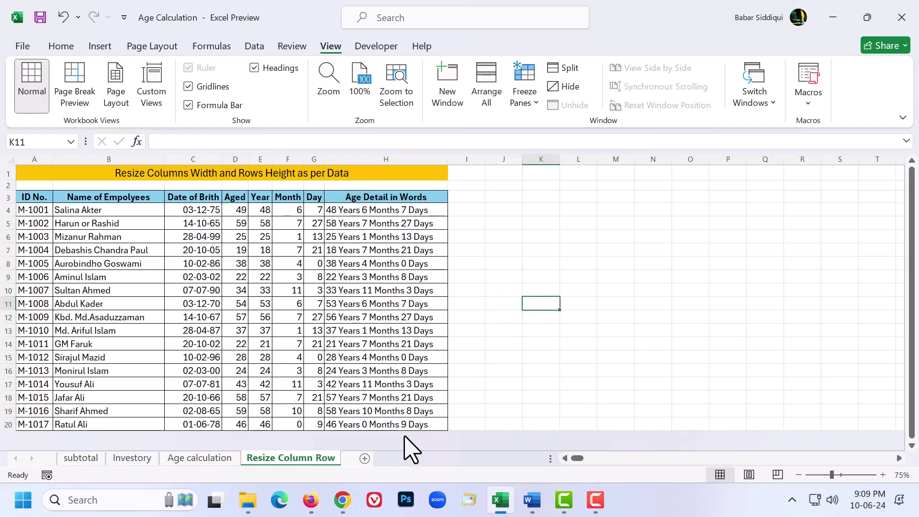
- Unhide all the hidden rows below row 20 on the Resize Column Row sheet
click(69, 410)
key(Down)
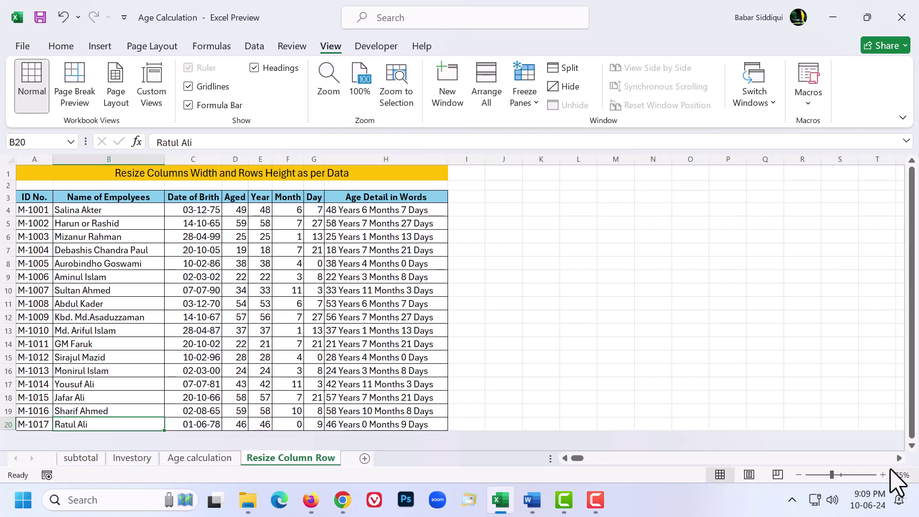
scroll(911, 452, down, 3)
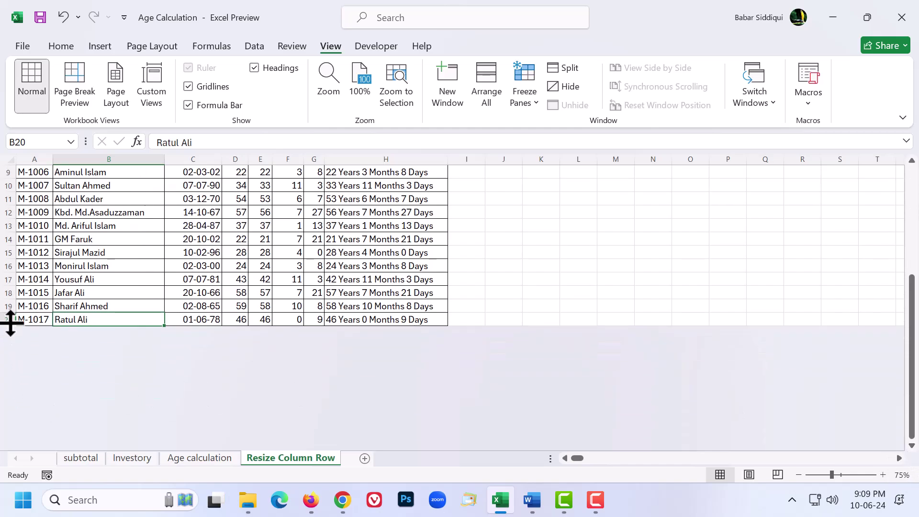
click(5, 320)
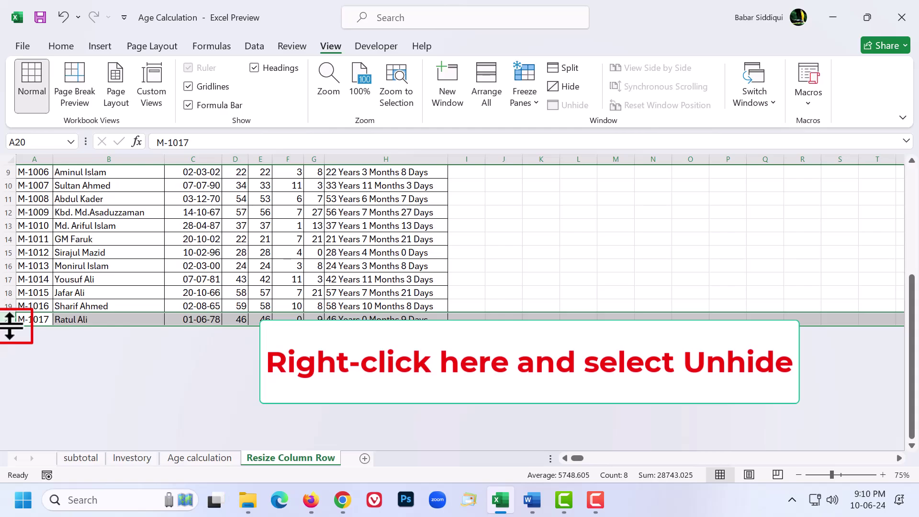
right_click(9, 326)
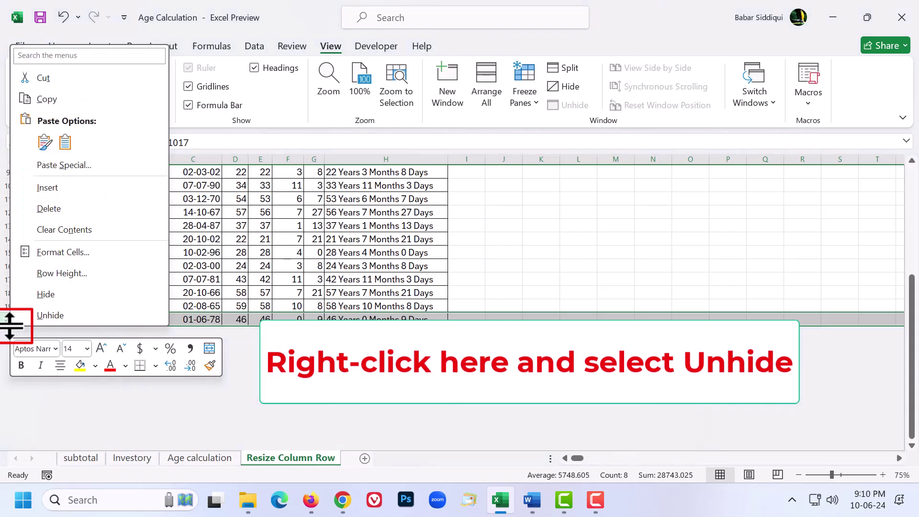
click(50, 315)
click(56, 369)
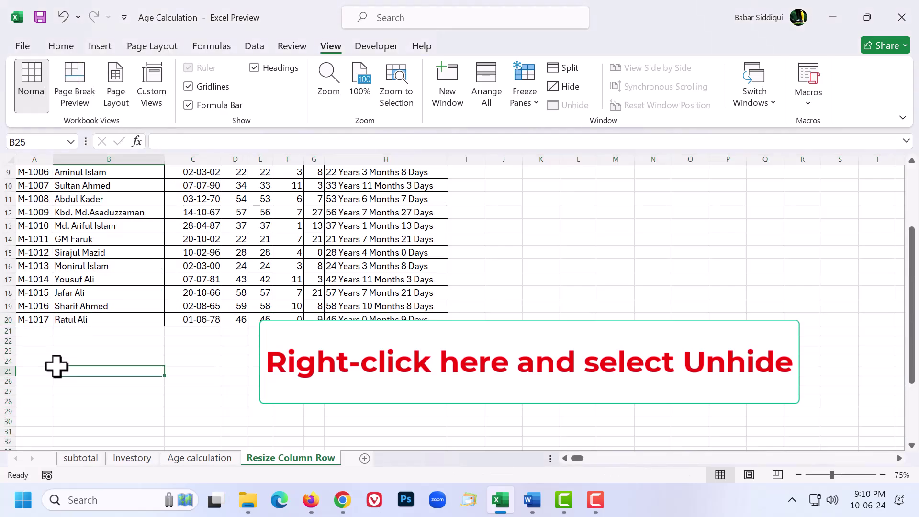
- Jump to the sheet's last row in column B and return to the top to check the restored rows
key(ctrl+Down)
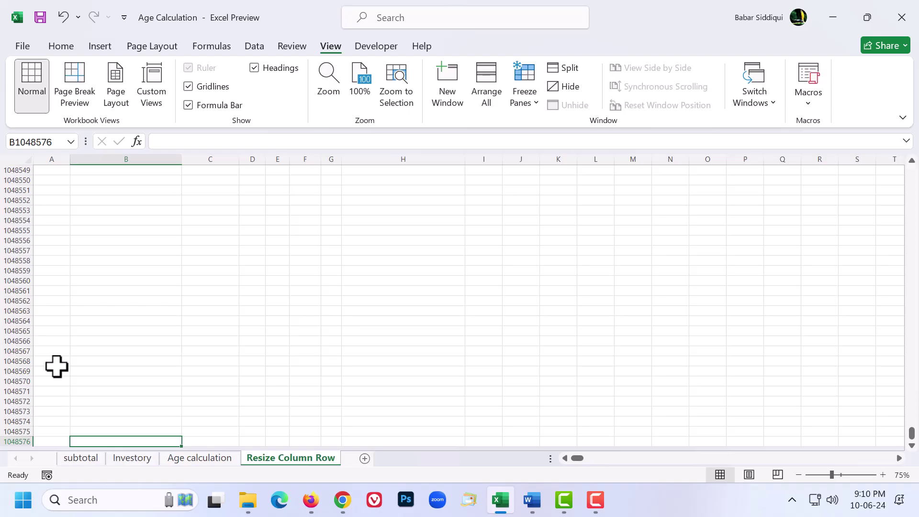
key(ctrl+Up)
key(Up)
key(Up)
key(Up)
key(Up)
key(Up)
key(Up)
key(Up)
key(Up)
key(Up)
key(Up)
key(Up)
key(Up)
key(Up)
key(Up)
key(Up)
key(Up)
key(Up)
key(Up)
key(Up)
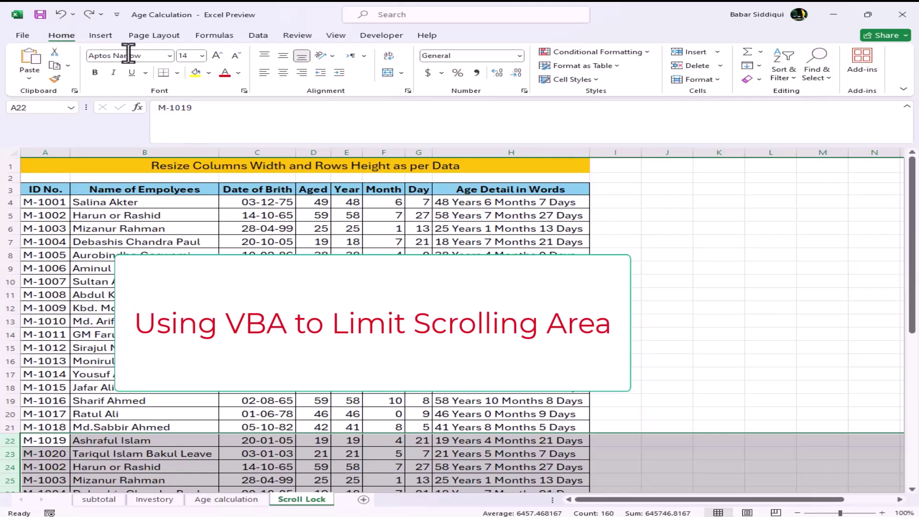
- Redo the removal of the extra employee records from row 22 down on the Scroll Lock sheet
click(88, 15)
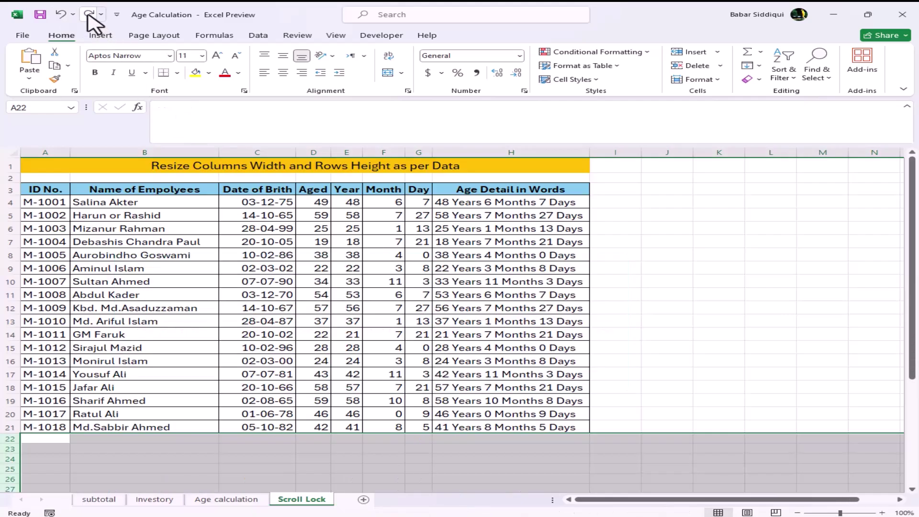
click(711, 307)
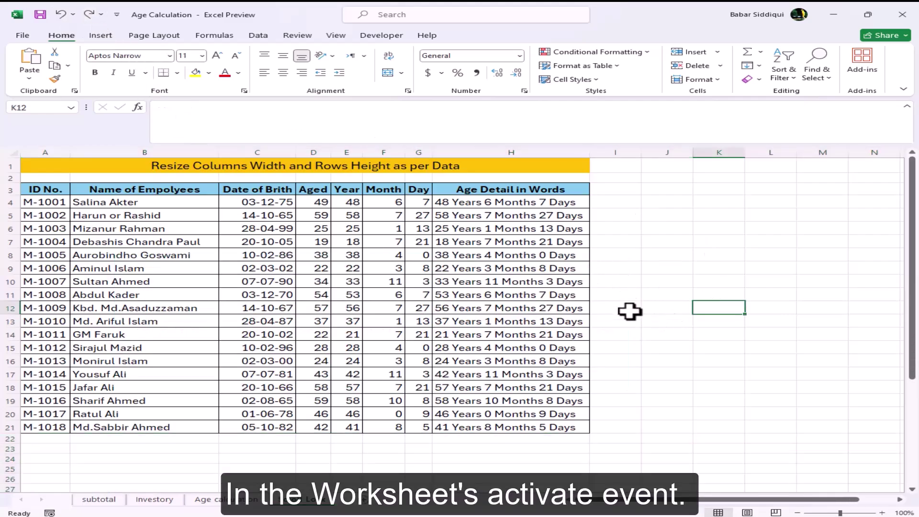
- Open the VBA code module of the Resize Column Row sheet
click(307, 499)
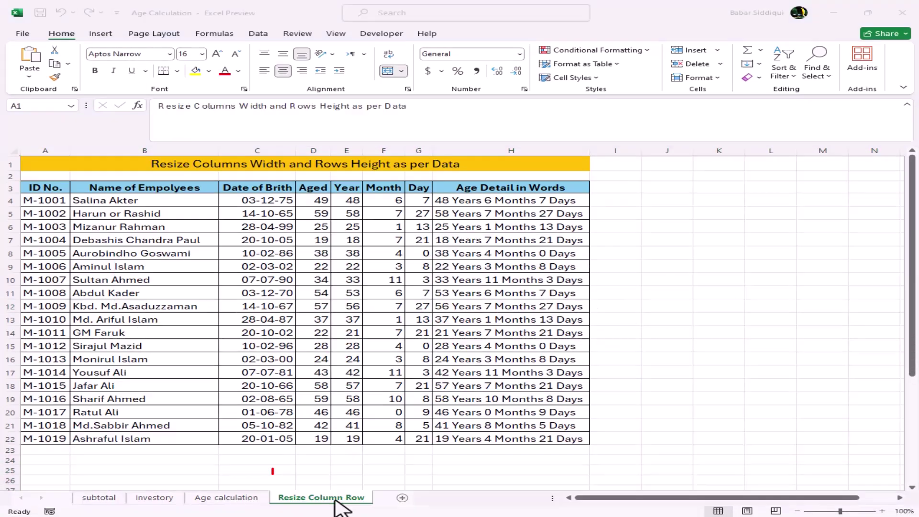
right_click(310, 499)
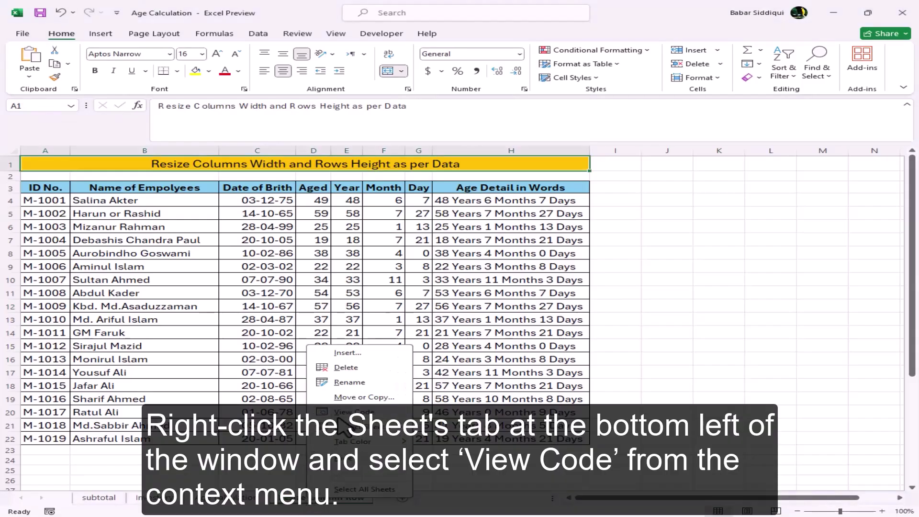
click(364, 413)
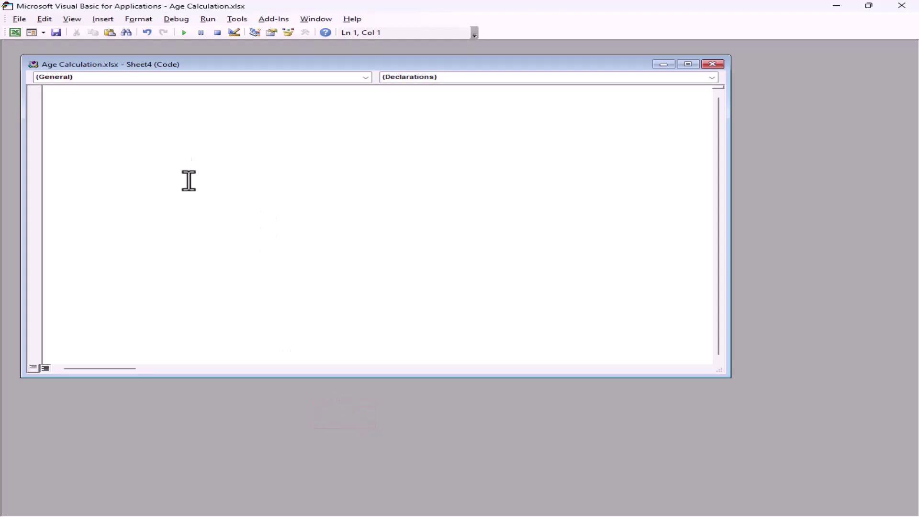
- Add a Worksheet_Activate event procedure containing the line Me.ScrollArea="A1:H25"
click(366, 77)
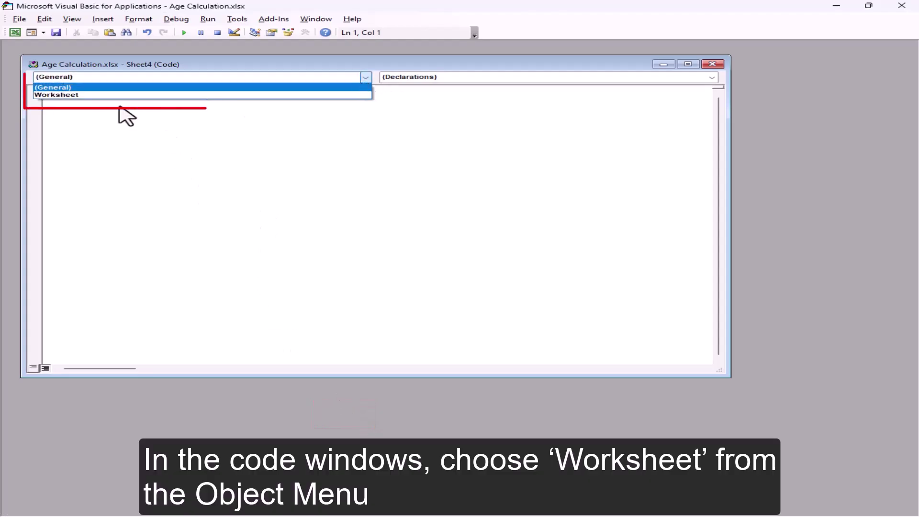
click(76, 94)
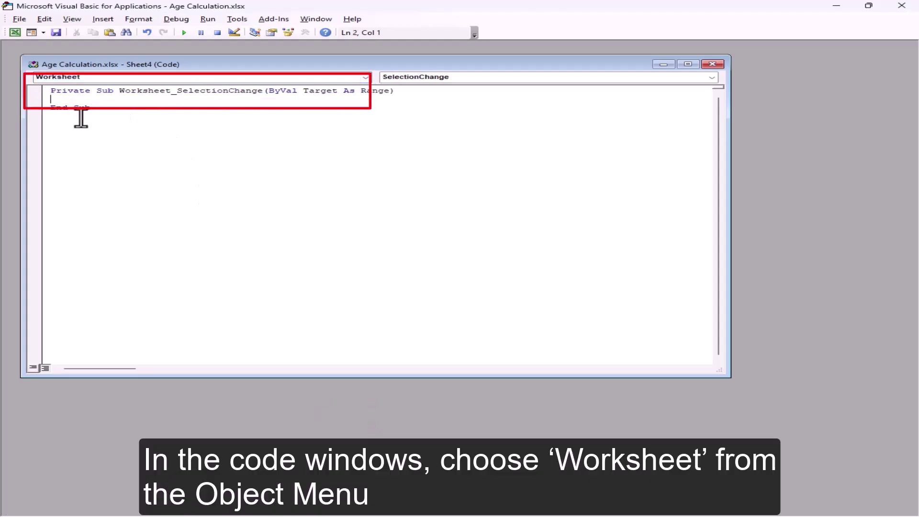
click(485, 79)
click(410, 94)
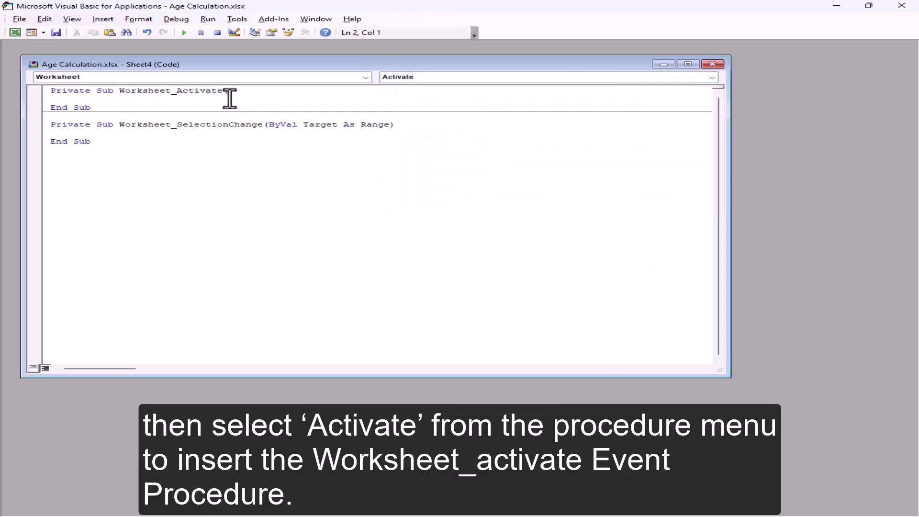
text(Me.ScrollArea="A1:H25")
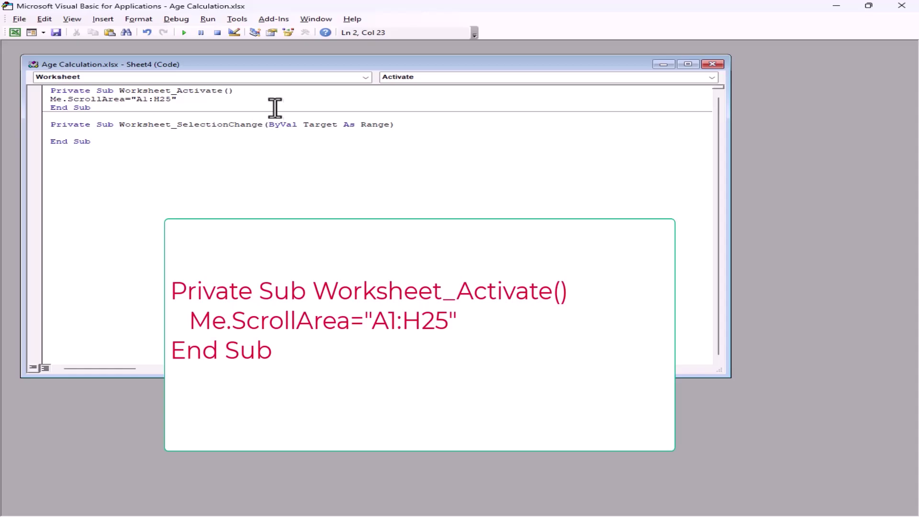
- Run the Worksheet_Activate procedure and close the VBA editor
click(211, 101)
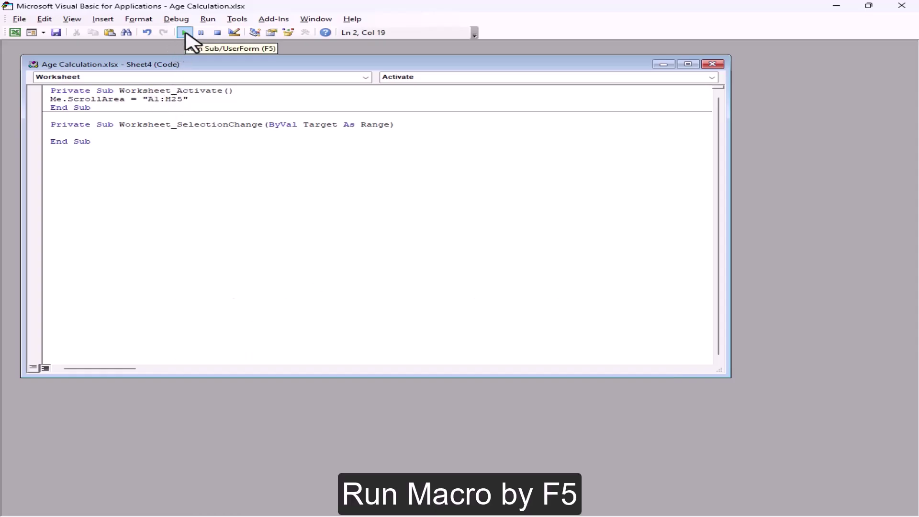
click(712, 64)
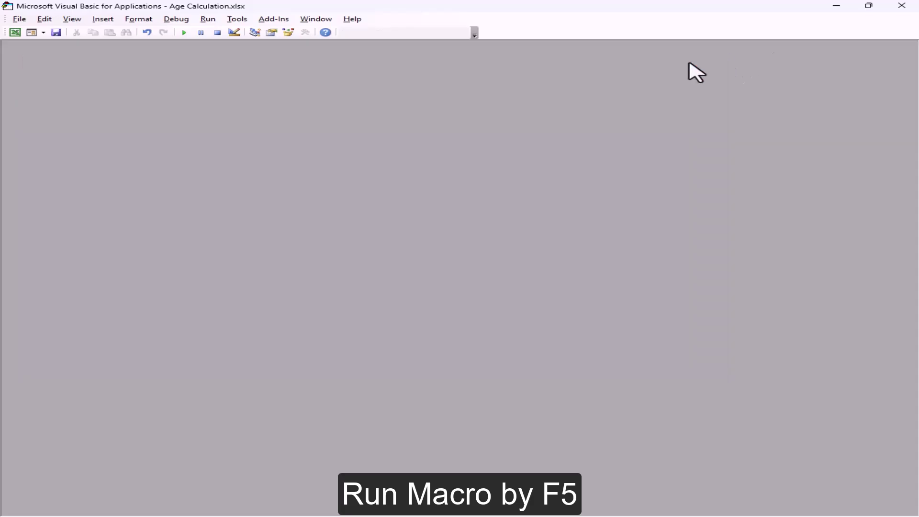
click(901, 7)
- Move down column H from row 8 to row 25 to test the lower limit of the scroll area
click(539, 255)
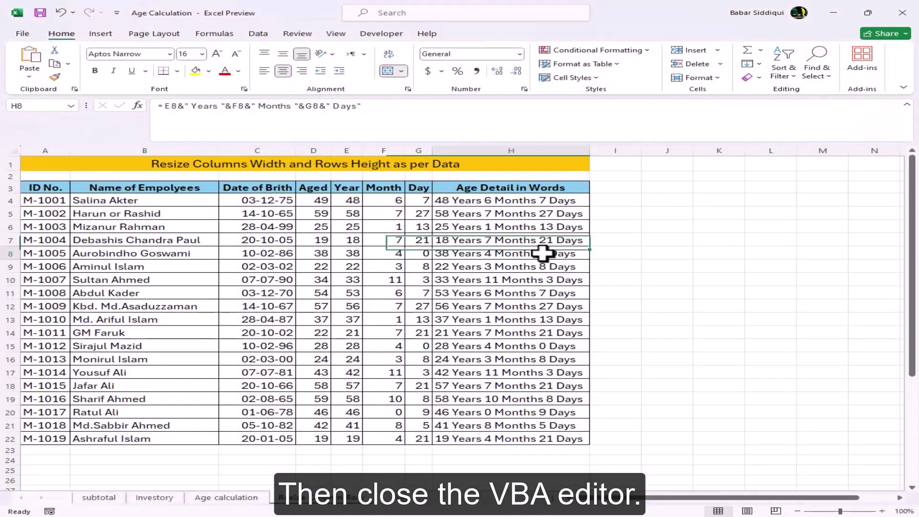
key(Down)
key(Down)
key(Down)
key(Down)
key(Down)
key(Down)
key(Down)
key(Down)
key(Down)
key(Down)
key(Down)
key(Down)
key(Down)
key(Down)
key(Down)
key(Down)
key(Down)
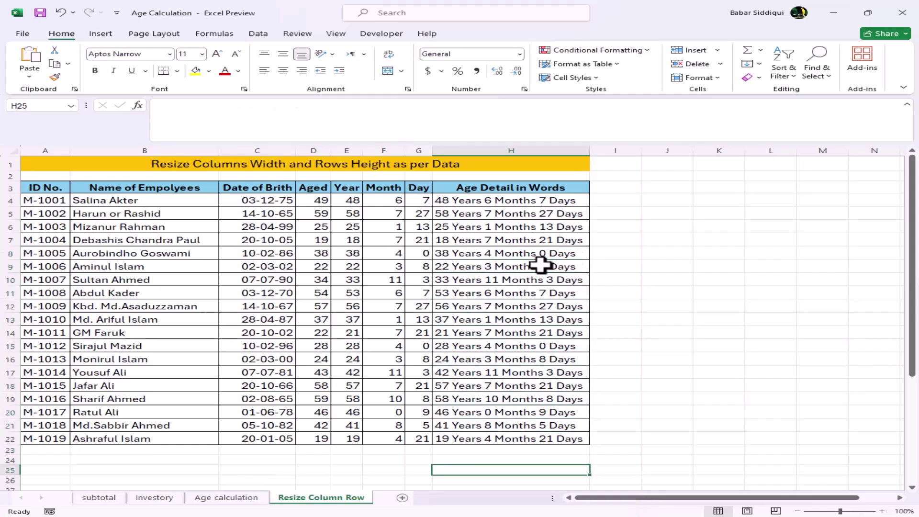
- Move along row 25 to column A and back to column H to test the side limits of the scroll area
key(Left)
key(Left)
key(Left)
key(Left)
key(Left)
key(Left)
key(Left)
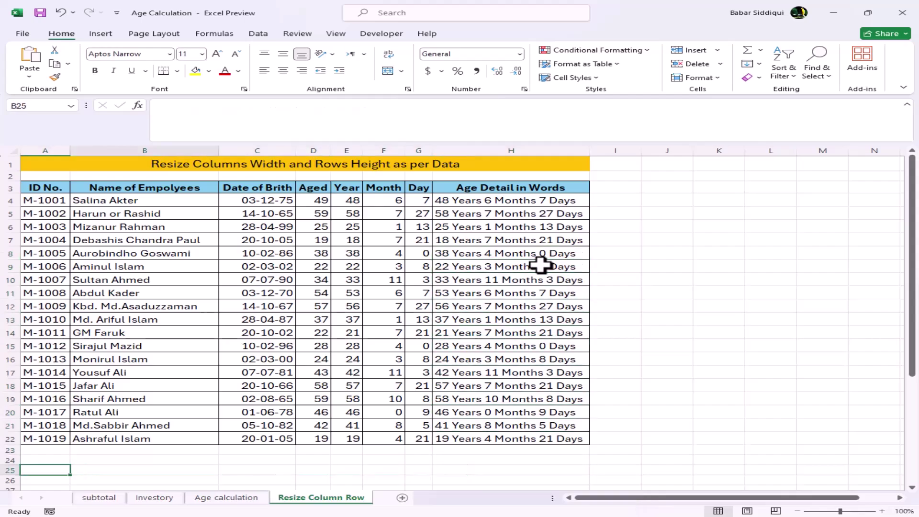
key(Right)
key(Right)
key(Right)
key(Right)
key(Right)
key(Right)
key(Right)
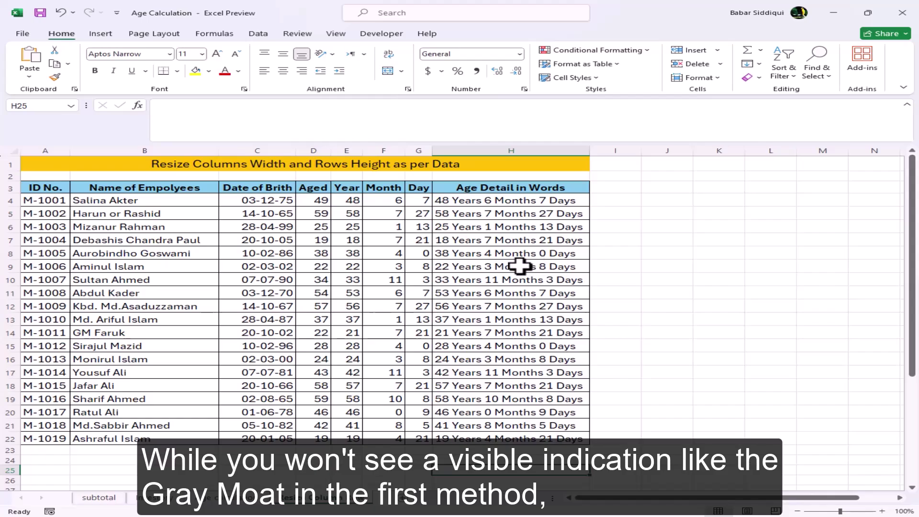
- Change the ScrollArea range in the Resize Column Row sheet's VBA code to "A1:J30" and rerun the procedure, returning to the worksheet
right_click(338, 504)
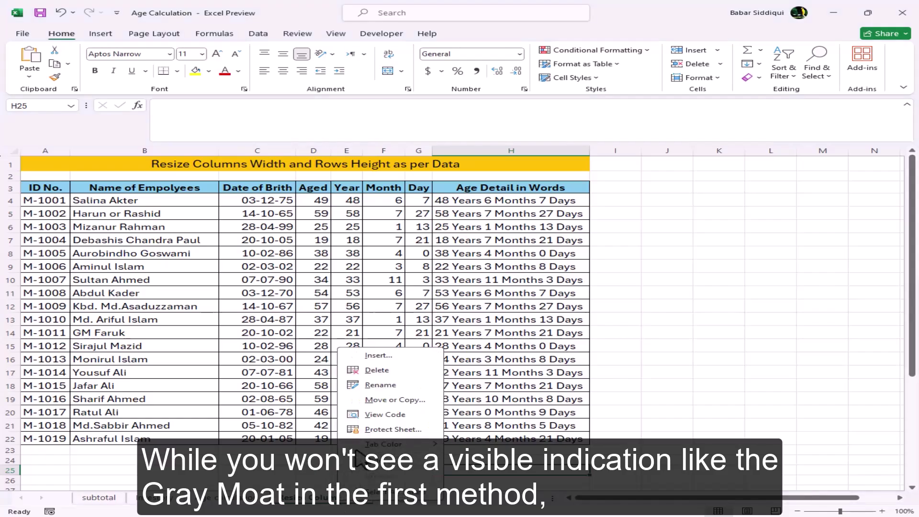
click(383, 415)
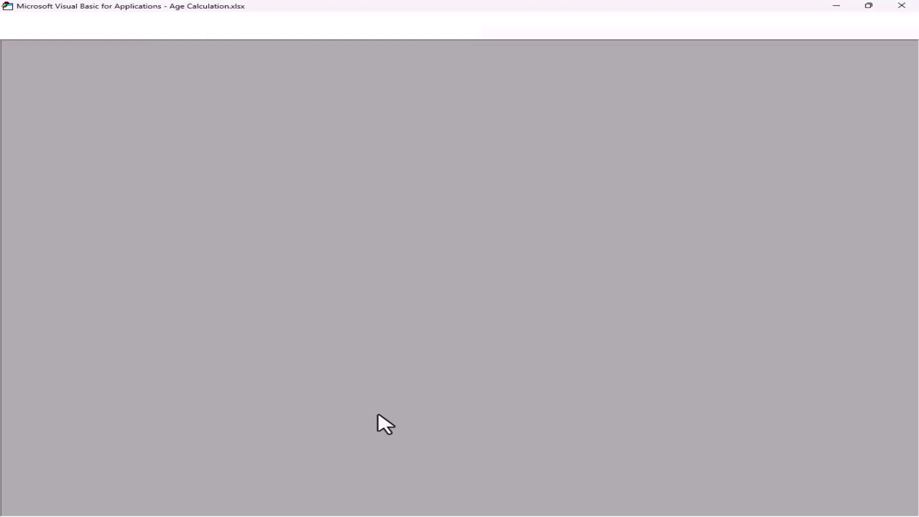
click(176, 99)
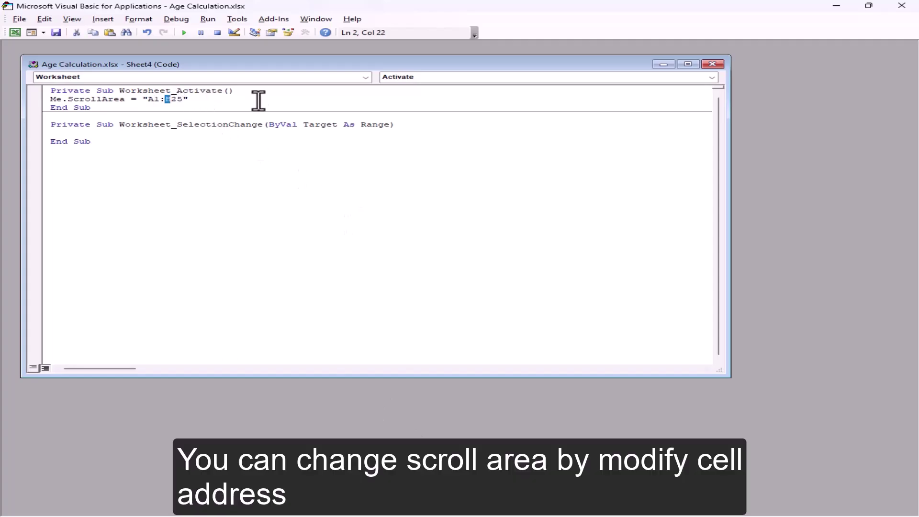
key(shift+Right)
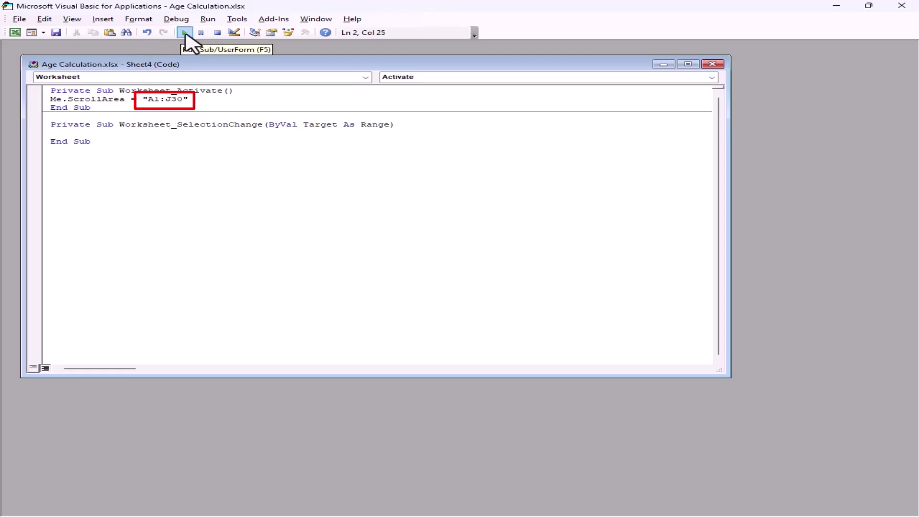
click(713, 64)
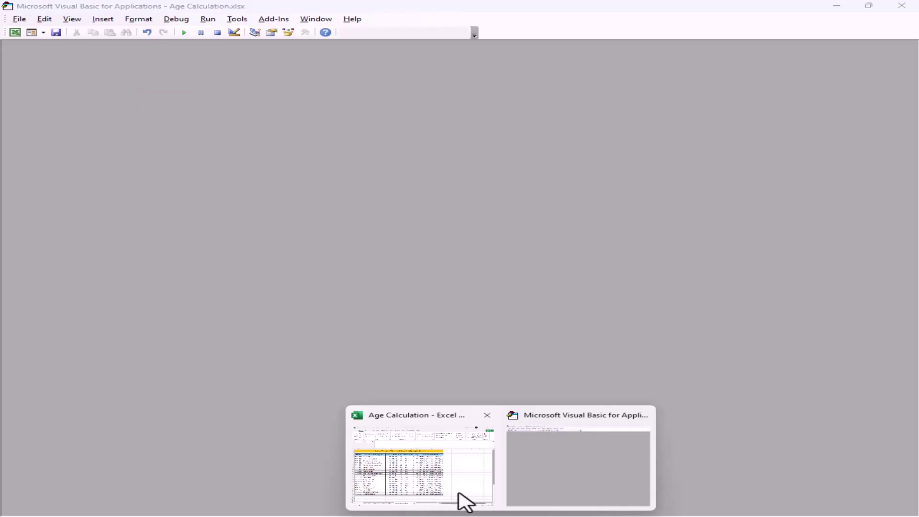
click(465, 500)
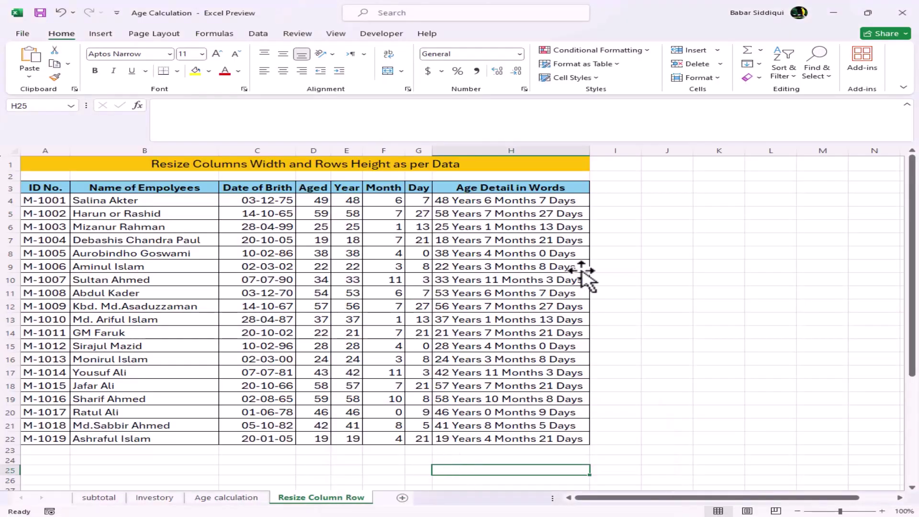
- Move from row 9 down column J to row 30 to test the lower limit of the enlarged scroll area
click(622, 267)
key(Right)
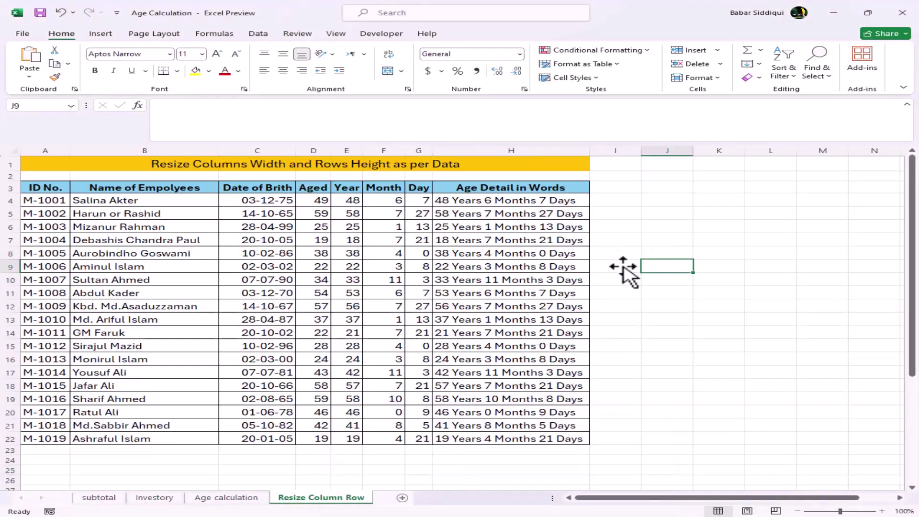
key(Down)
key(Down)
key(Down)
key(Down)
key(Down)
key(Down)
key(Down)
key(Down)
key(Down)
key(Down)
key(Down)
key(Down)
key(Down)
key(Down)
key(Down)
key(Down)
key(Down)
key(Down)
key(Down)
key(Down)
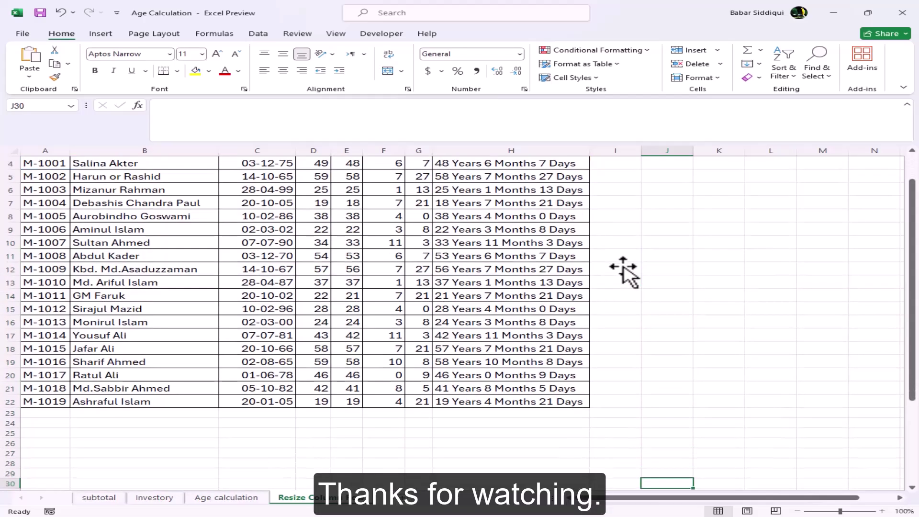
- Trace the remaining edges of the enlarged scroll area from J30 through A30 and A1 to J1
key(Left)
key(Left)
key(Left)
key(Left)
key(Left)
key(Left)
key(Left)
key(Left)
key(Left)
key(Up)
key(Up)
key(Up)
key(Up)
key(Up)
key(Up)
key(Up)
key(Up)
key(Up)
key(Up)
key(Up)
key(Up)
key(Up)
key(Up)
key(Up)
key(Up)
key(Up)
key(Up)
key(Up)
key(Up)
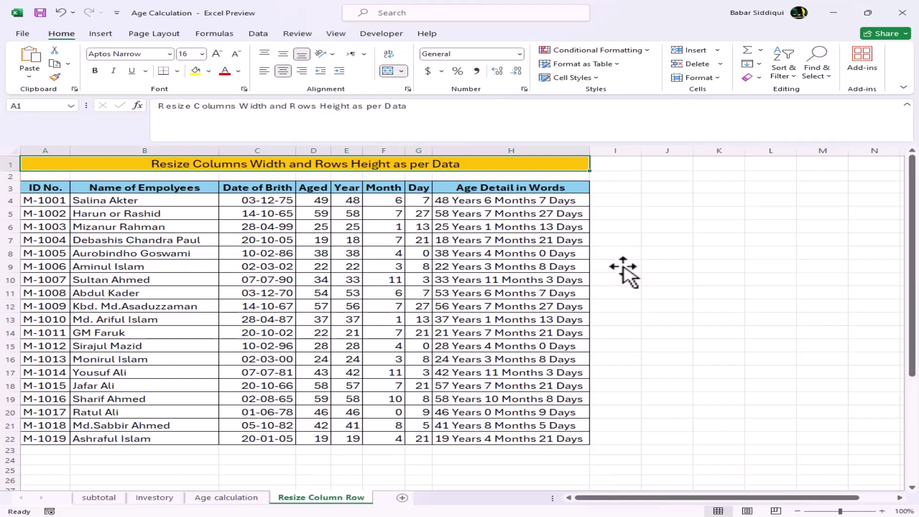
key(Right)
key(Right)
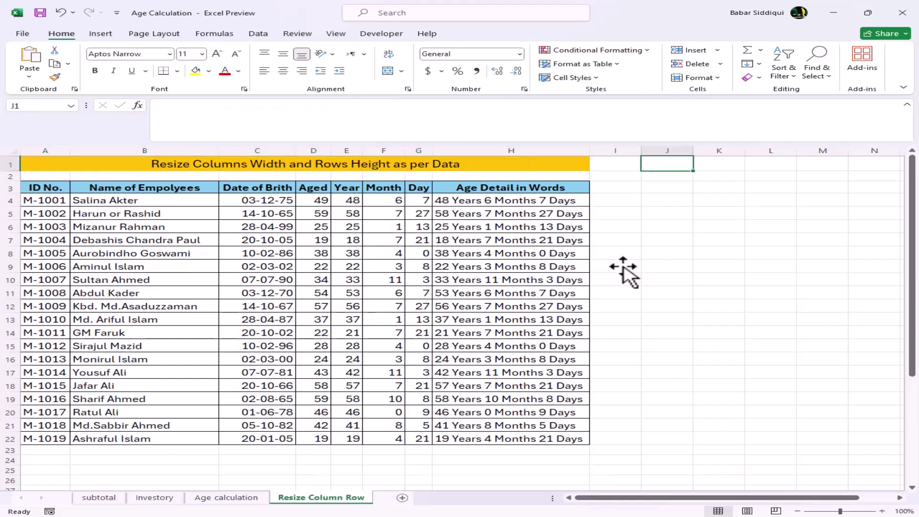